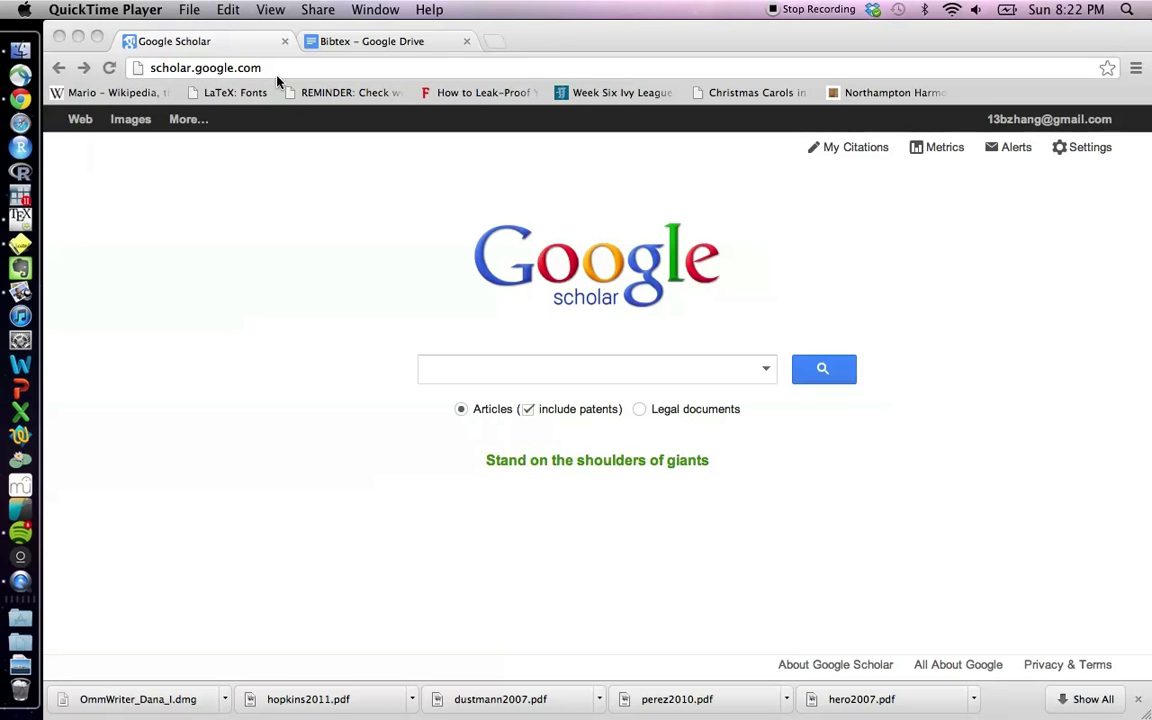
# In Scholar settings, show citation import links for BibTeX and save the setting.
pyautogui.click(1068, 152)
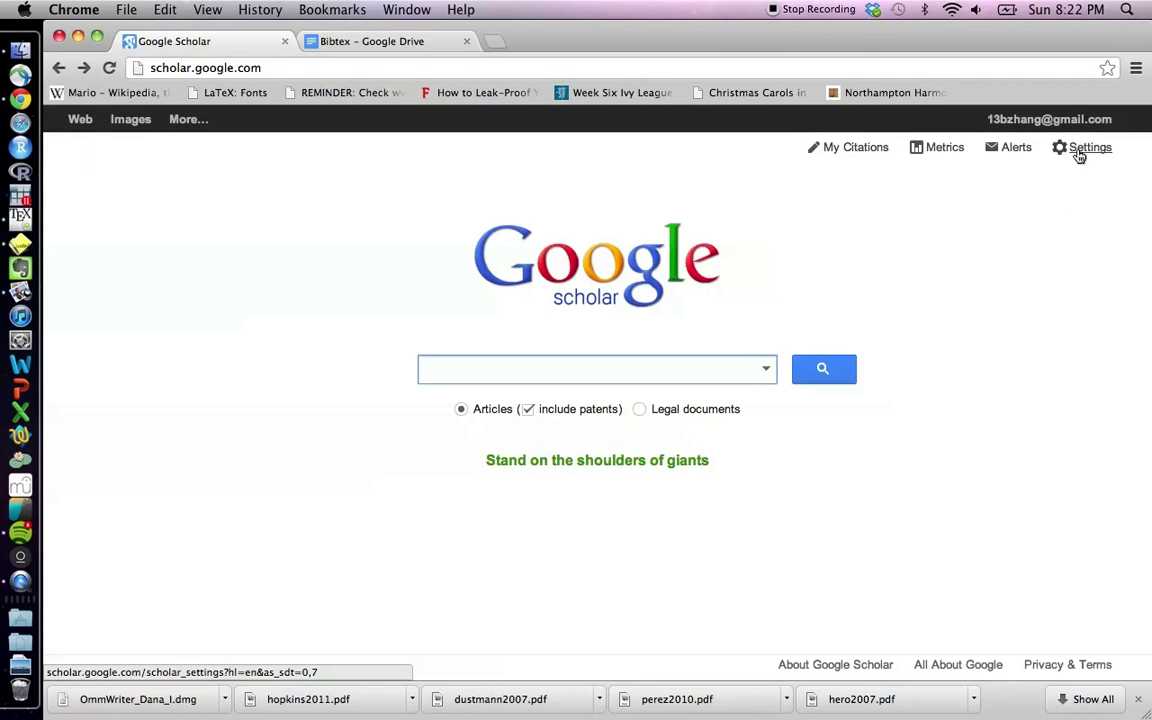
pyautogui.click(1080, 150)
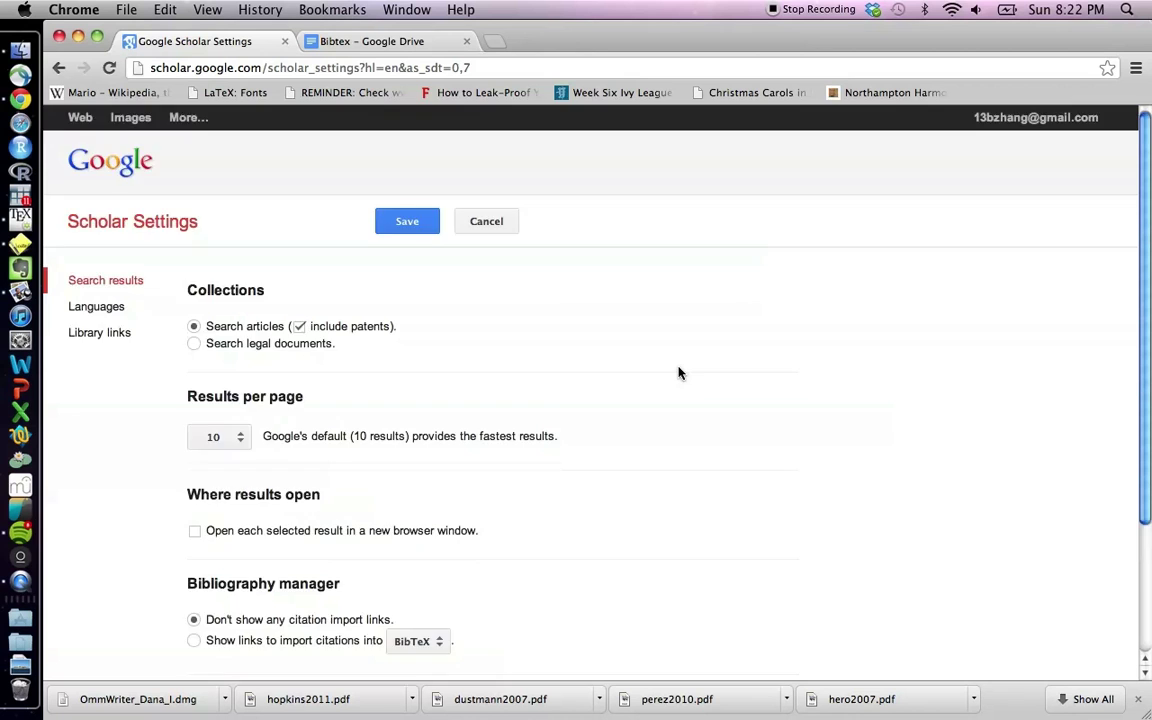
pyautogui.scroll(-4, 677, 375)
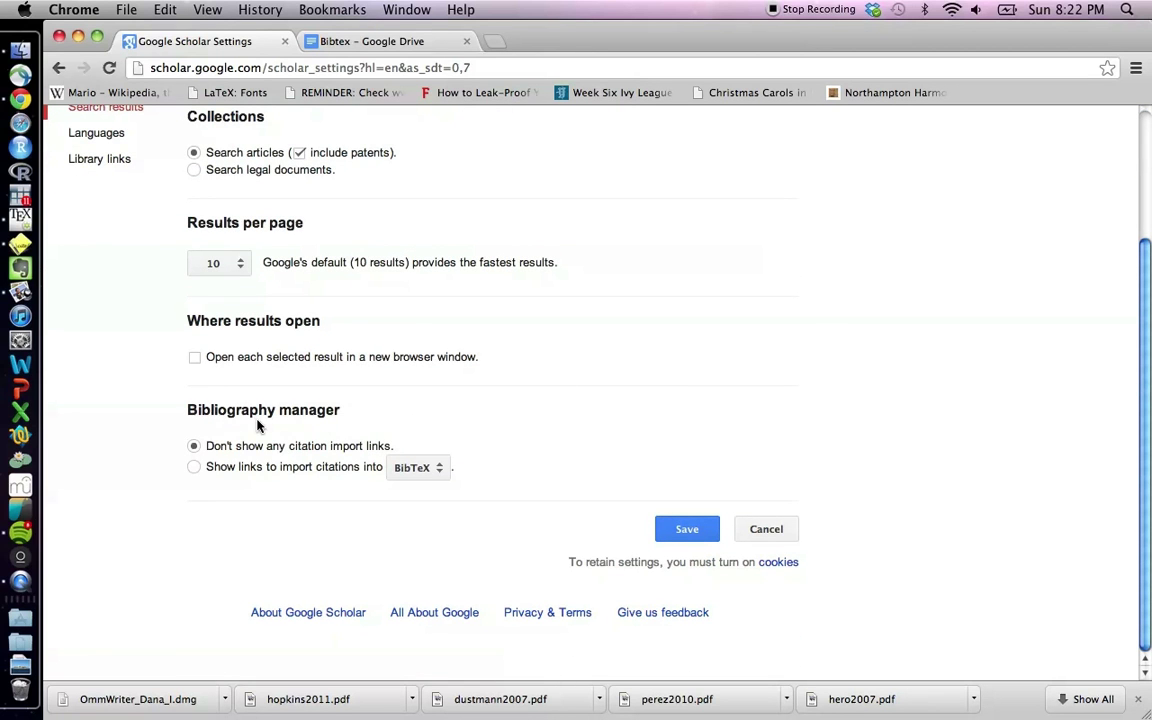
pyautogui.click(194, 468)
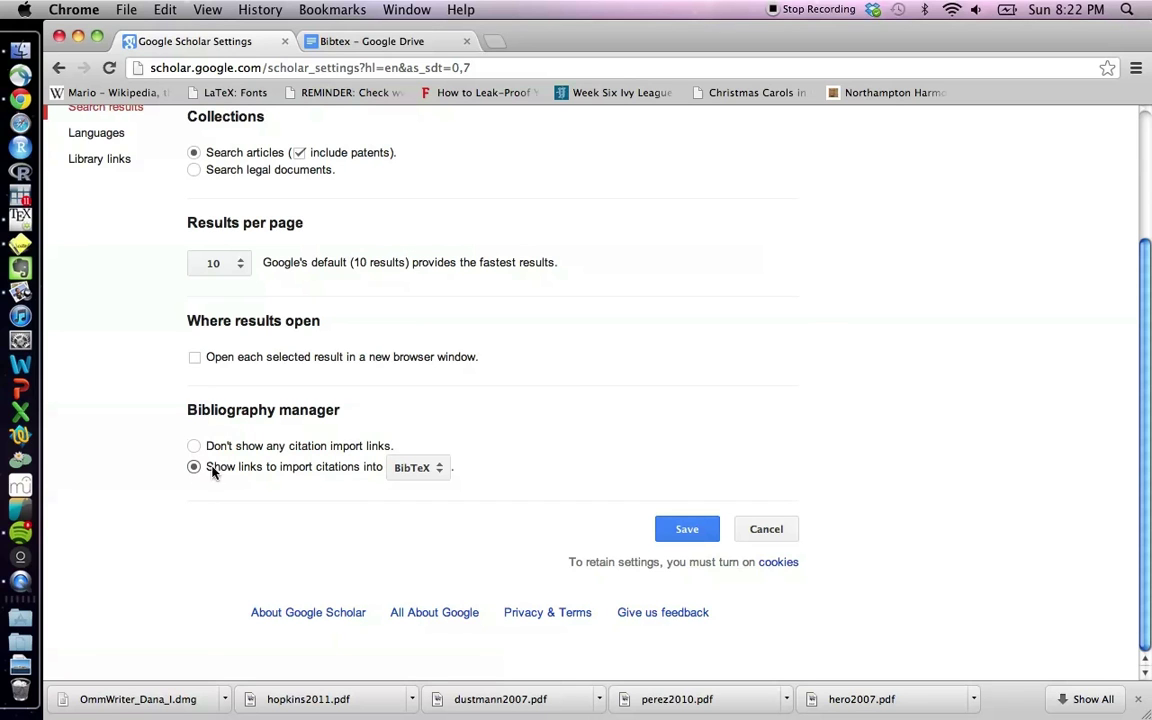
pyautogui.click(426, 476)
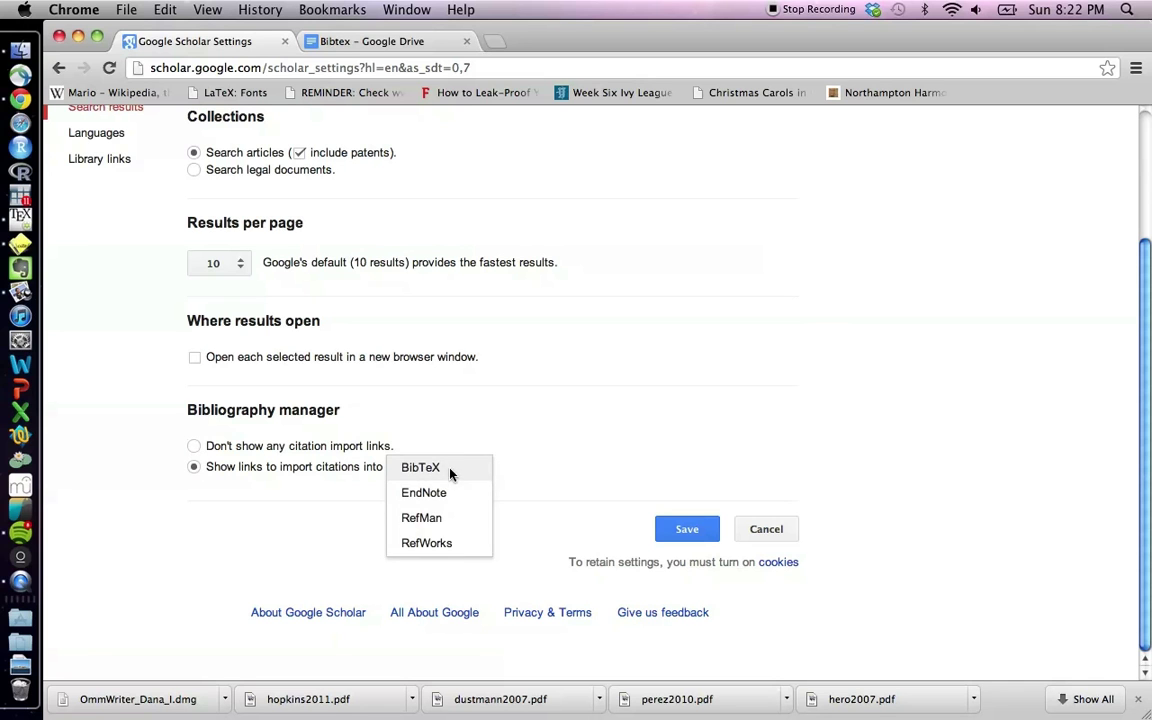
pyautogui.click(451, 470)
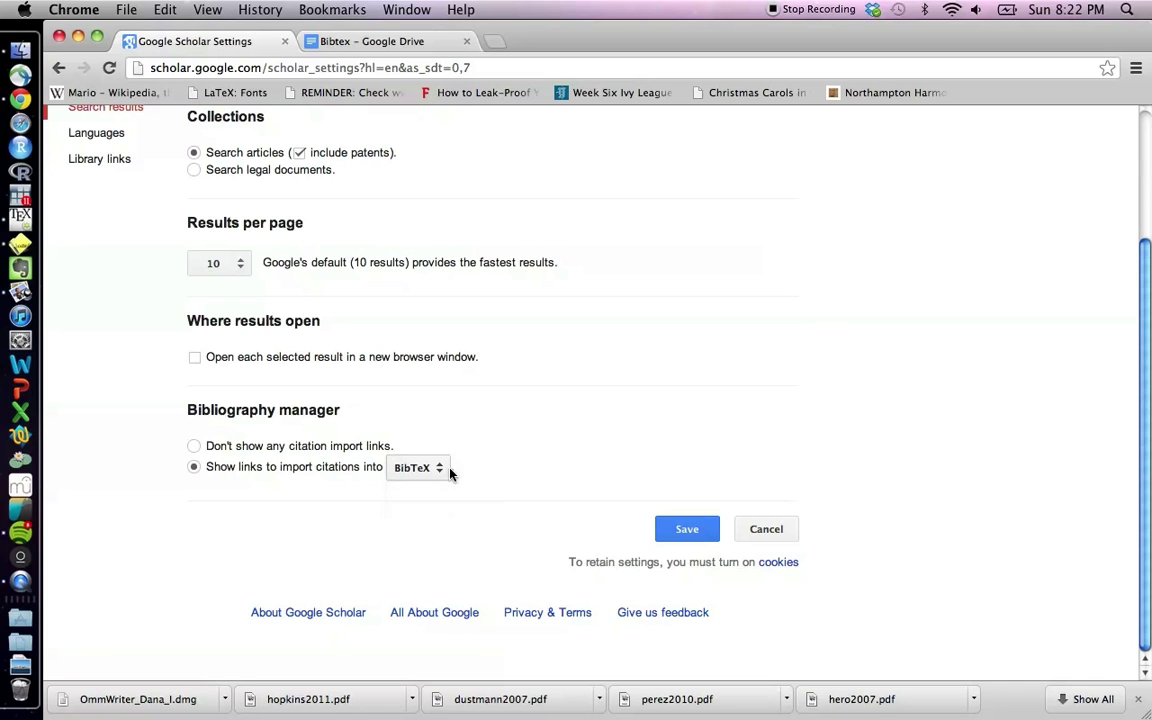
pyautogui.click(692, 530)
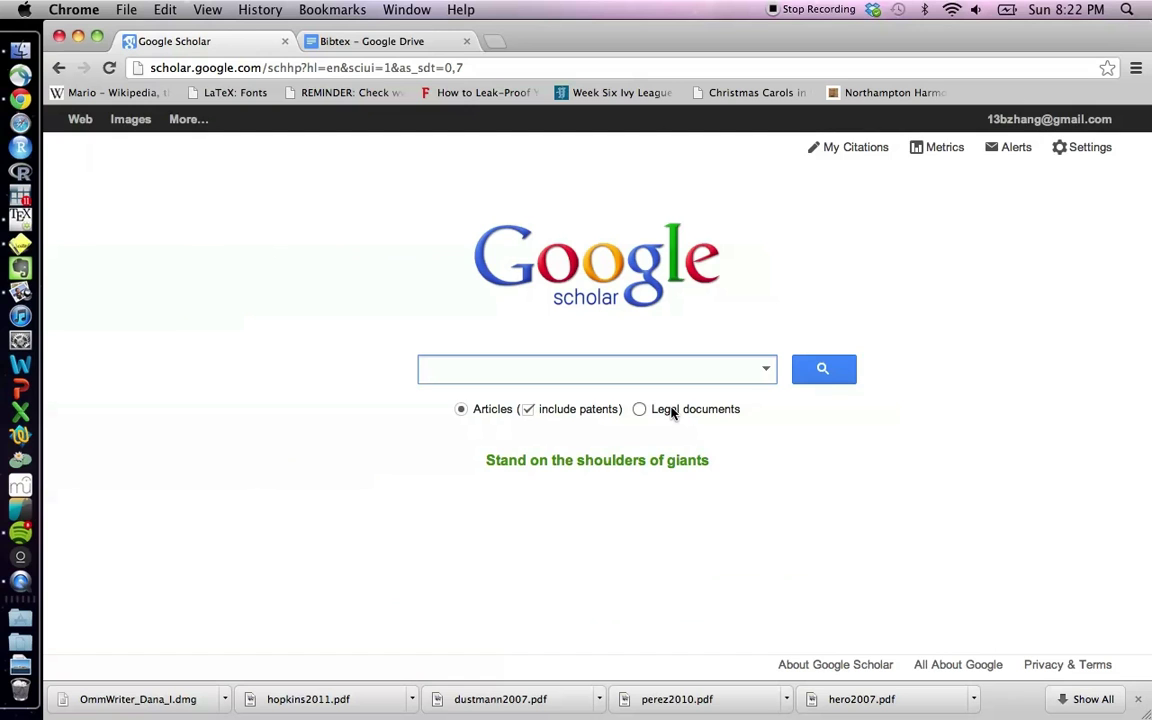
# Search Scholar for the suggested title 'Immigration and National Wages'.
pyautogui.write('im')
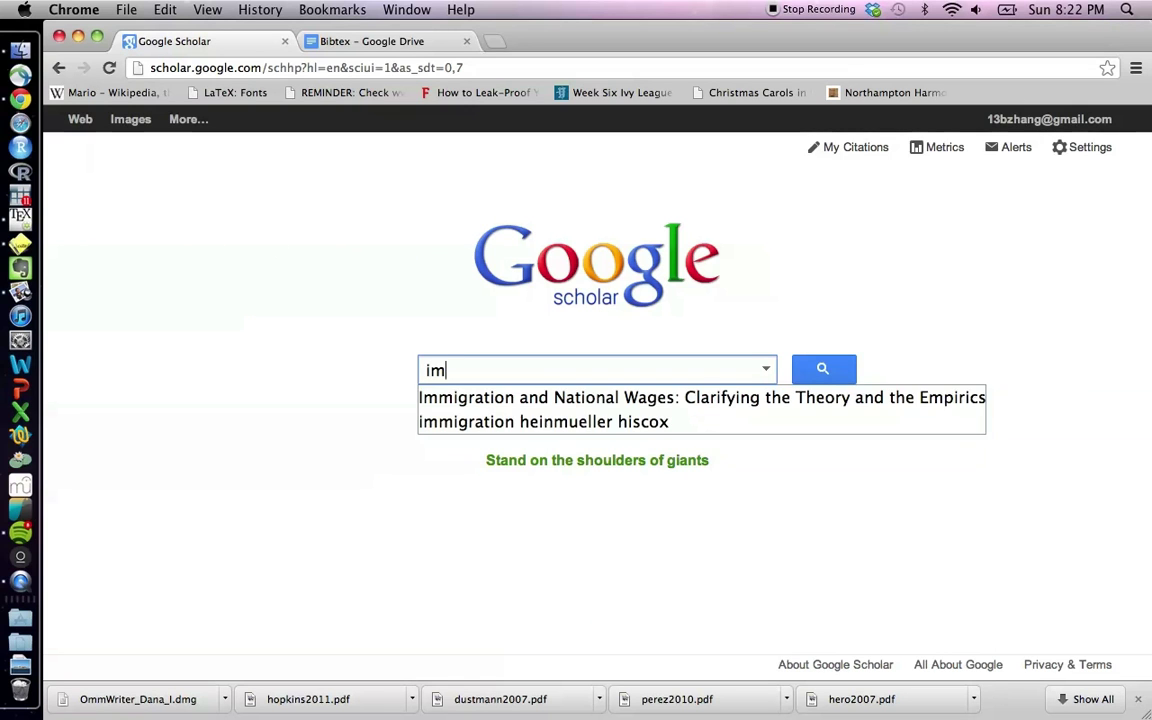
pyautogui.click(622, 400)
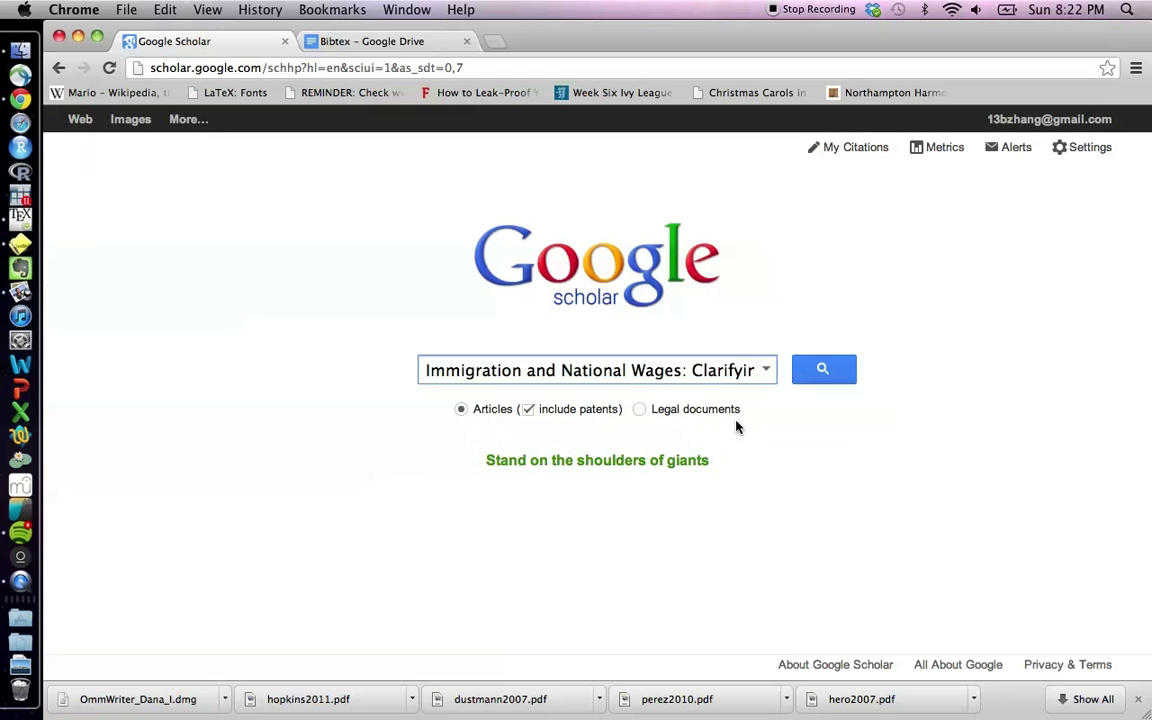
pyautogui.click(824, 370)
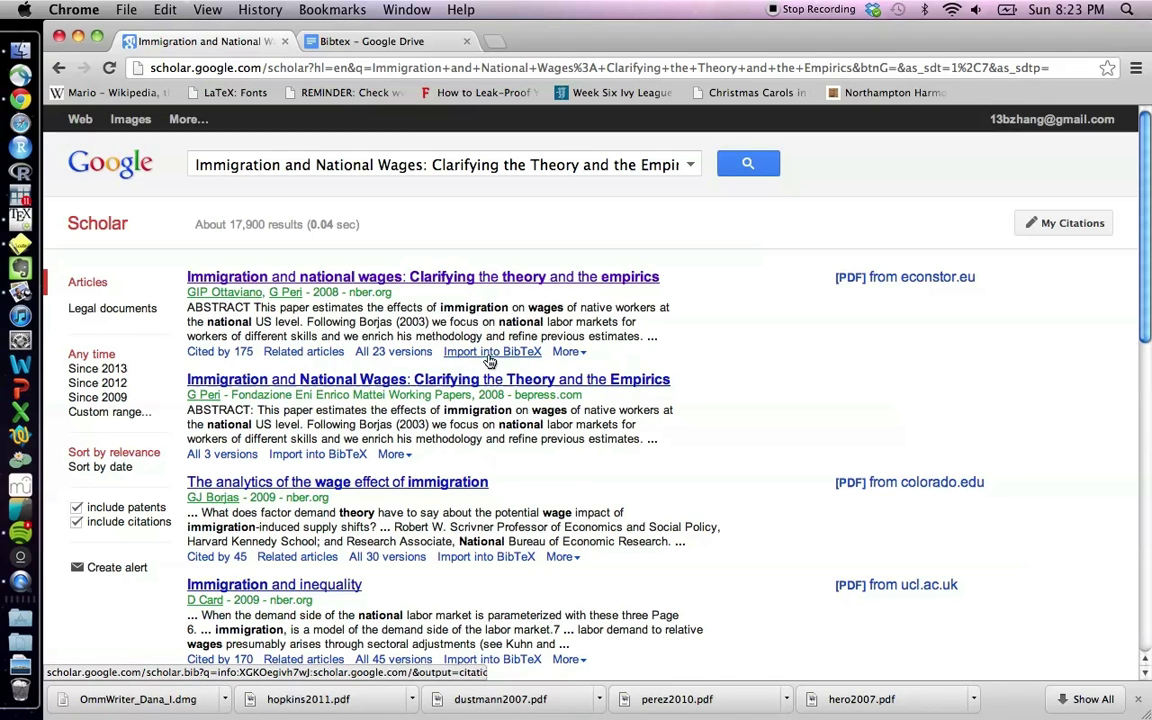
# Open the first result's BibTeX citation and select the entire entry.
pyautogui.click(489, 352)
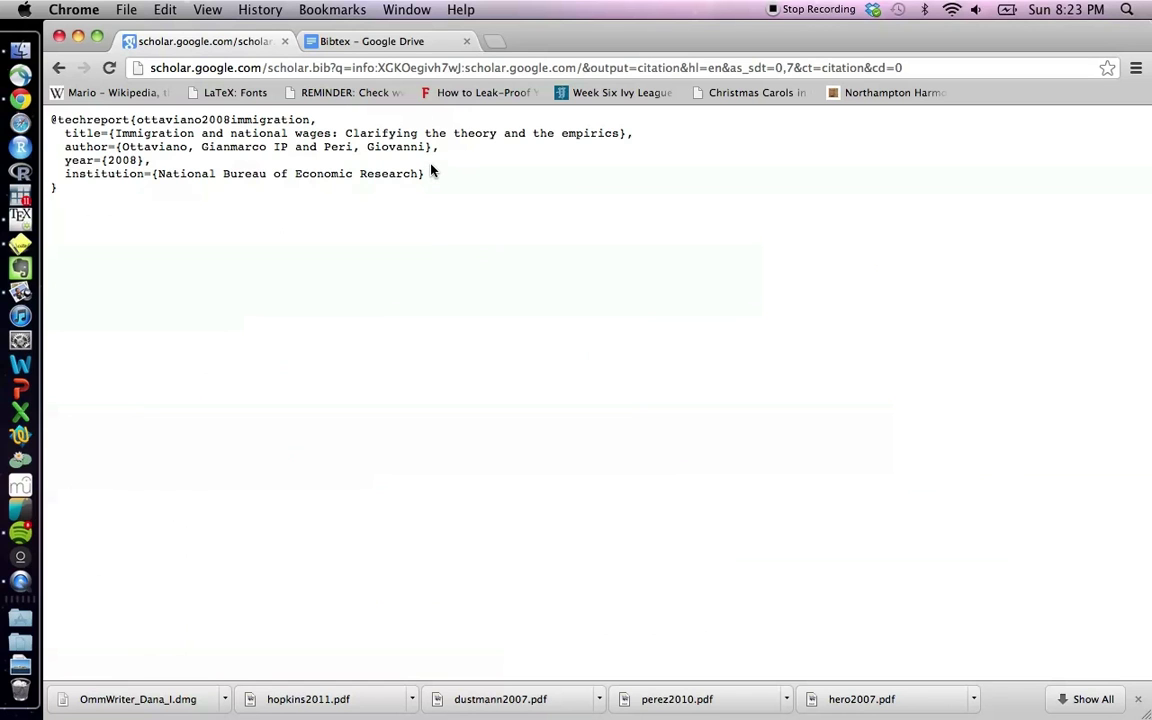
pyautogui.press('super+a')
pyautogui.press('super+c')
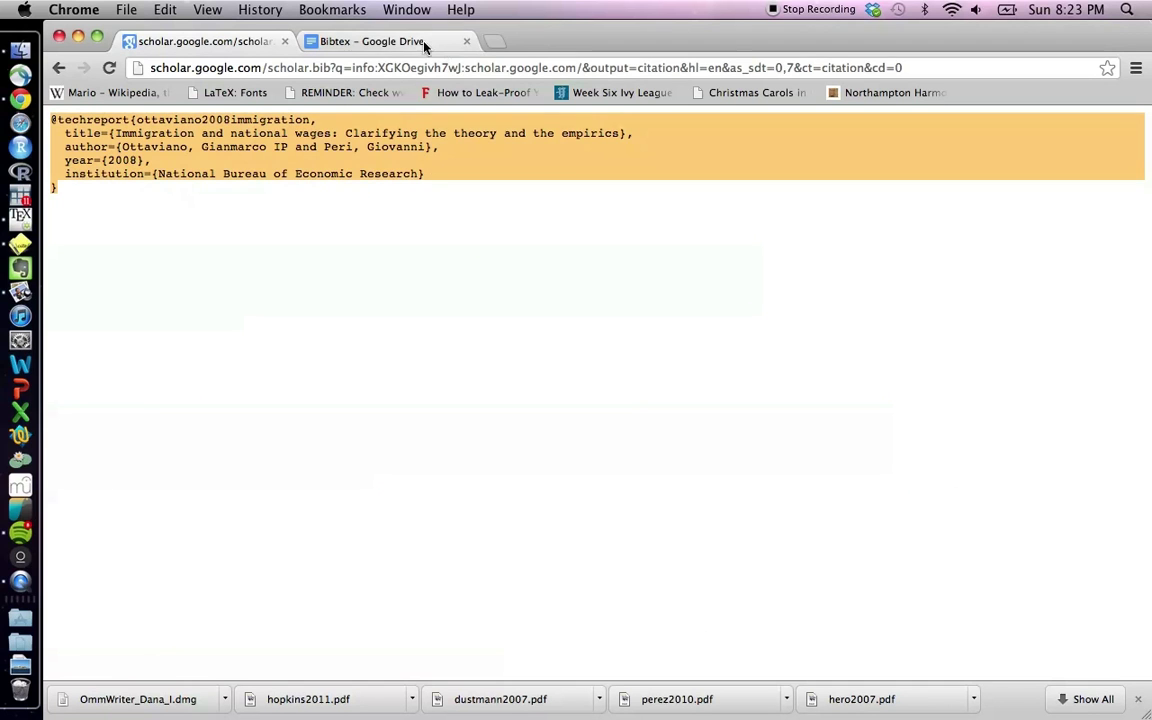
pyautogui.click(374, 38)
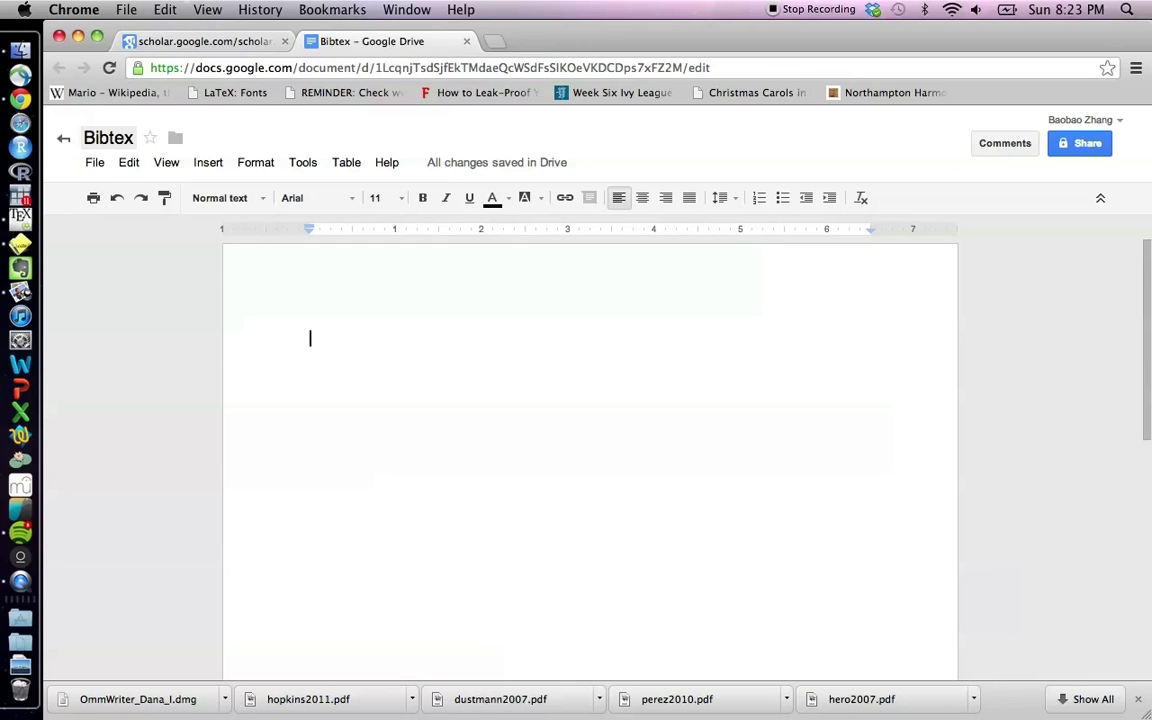
# Paste the ottaviano2008immigration BibTeX entry into the Bibtex document.
pyautogui.press('super+v')
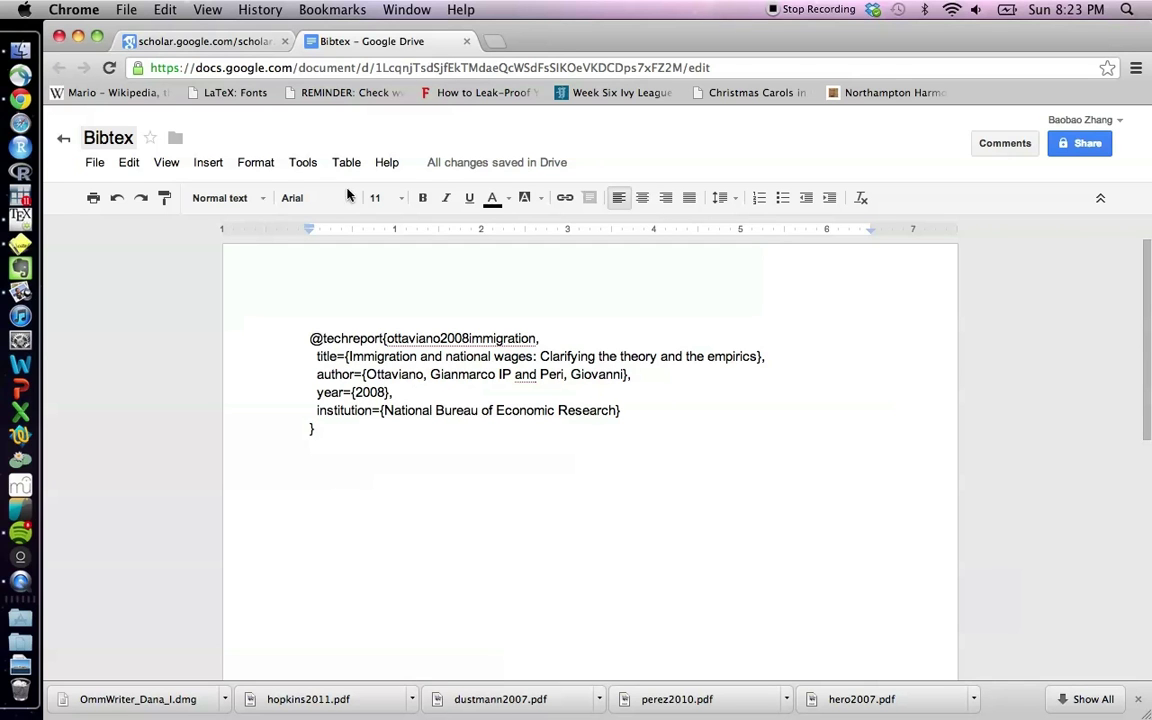
pyautogui.click(235, 41)
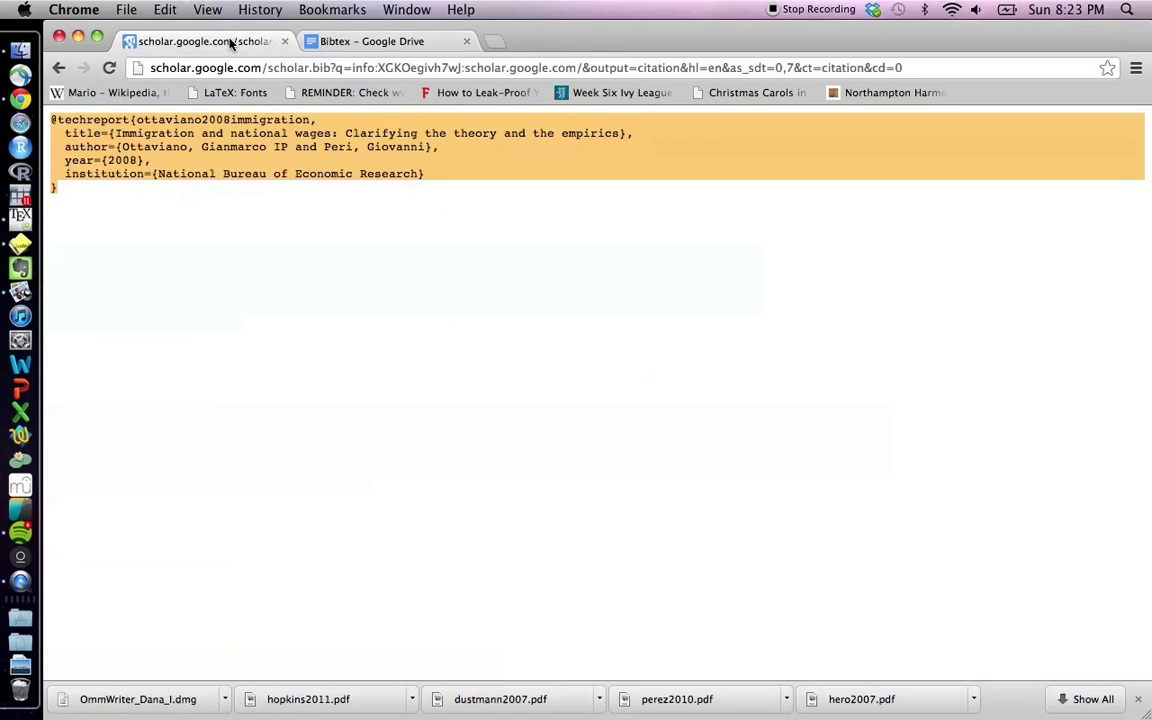
# Search 'hainmueller hiscox 2010 immigration' and select the first result's full BibTeX entry.
pyautogui.click(60, 68)
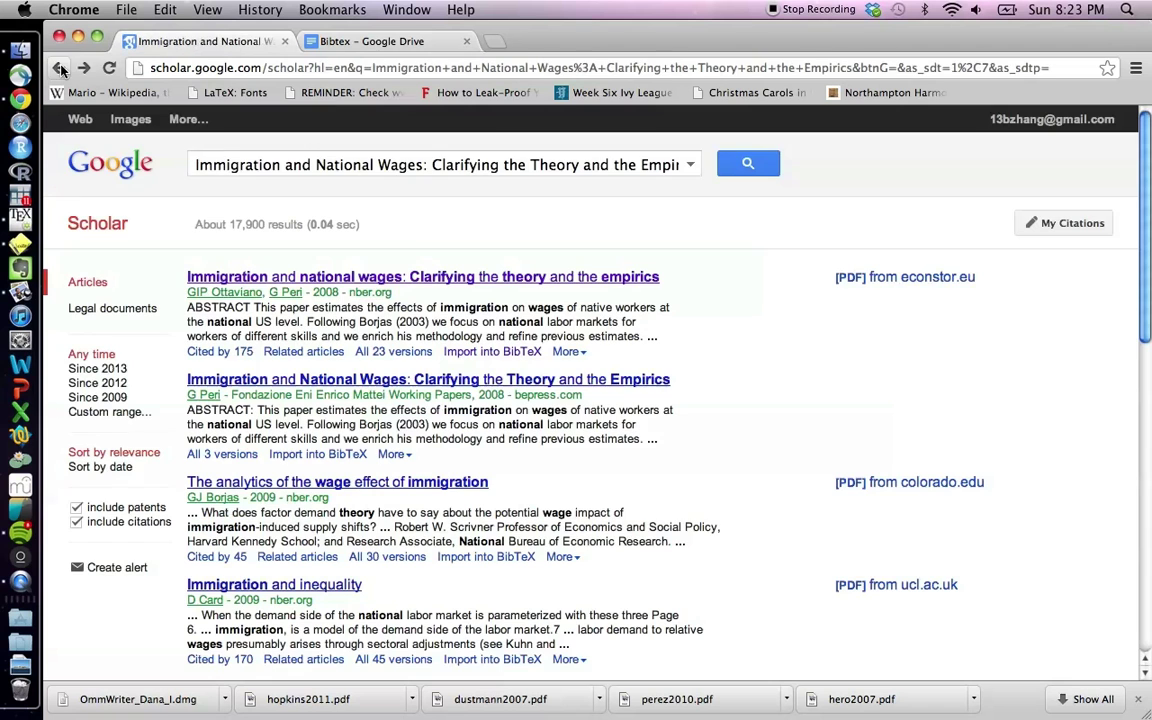
pyautogui.tripleClick(242, 160)
pyautogui.press('BackSpace')
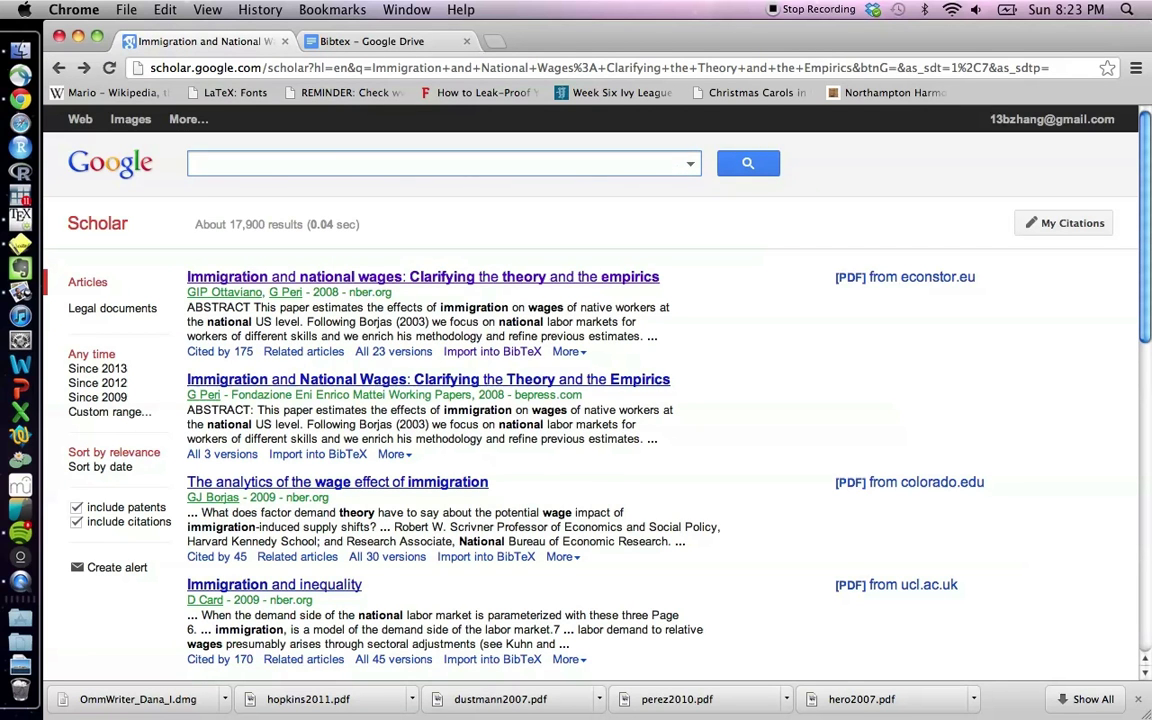
pyautogui.write('hainmueller hiscox 201')
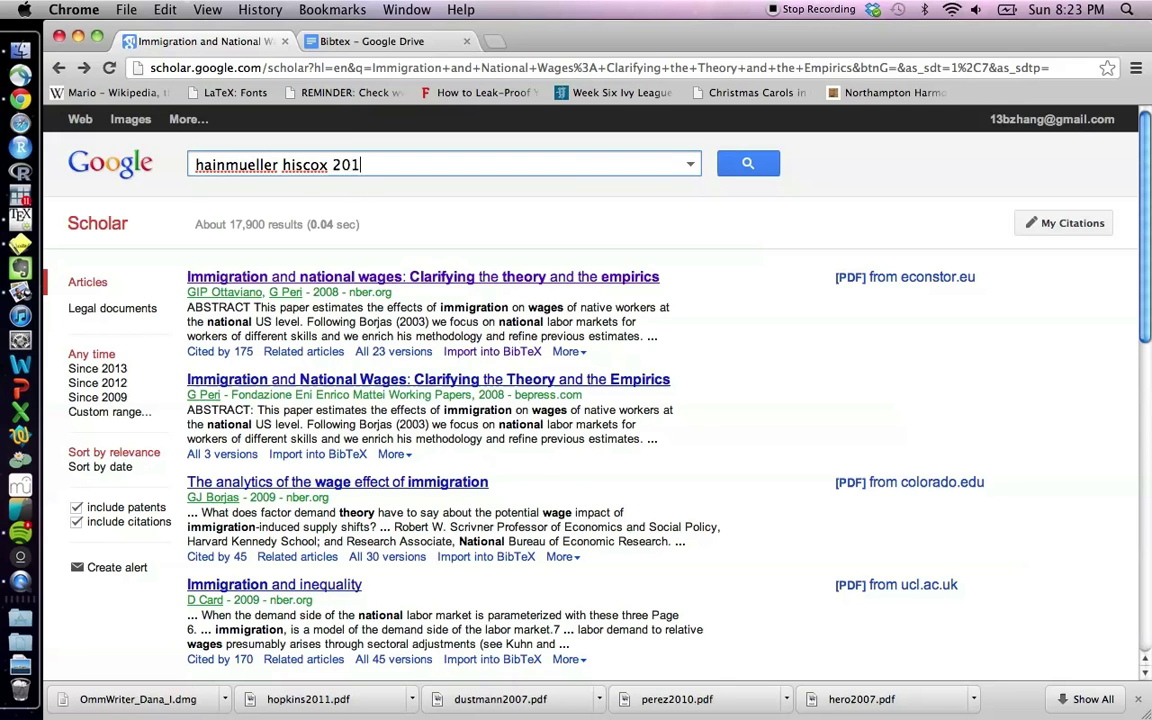
pyautogui.write('0 immigration')
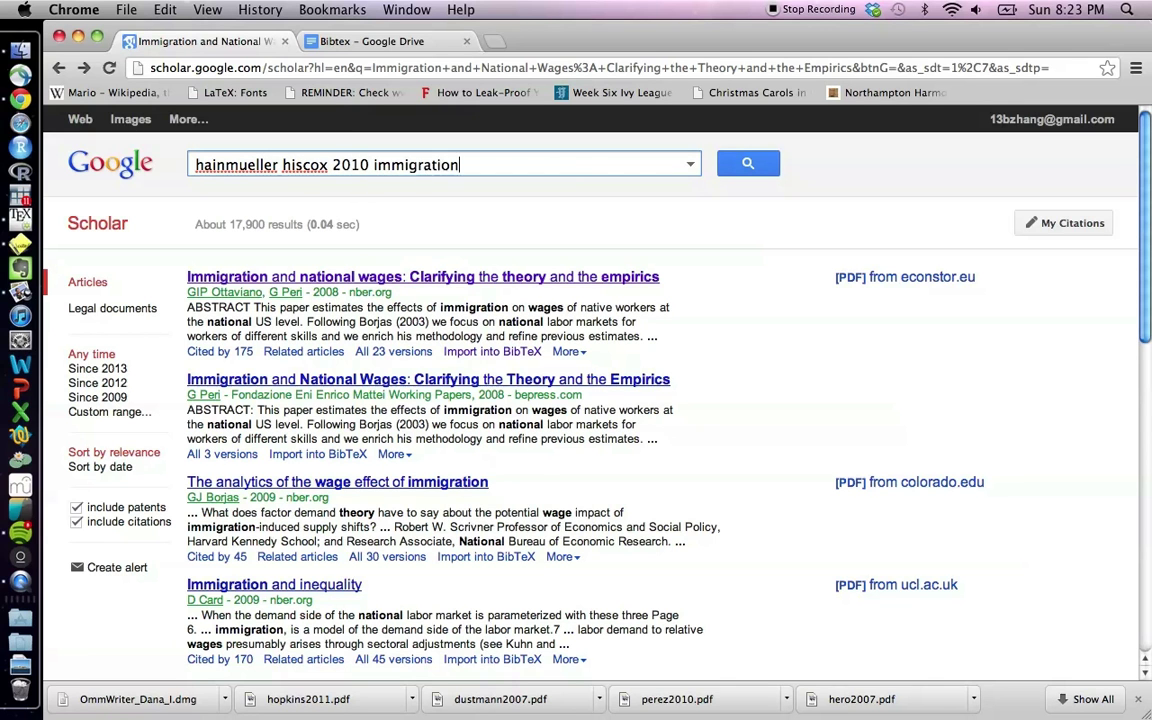
pyautogui.press('Return')
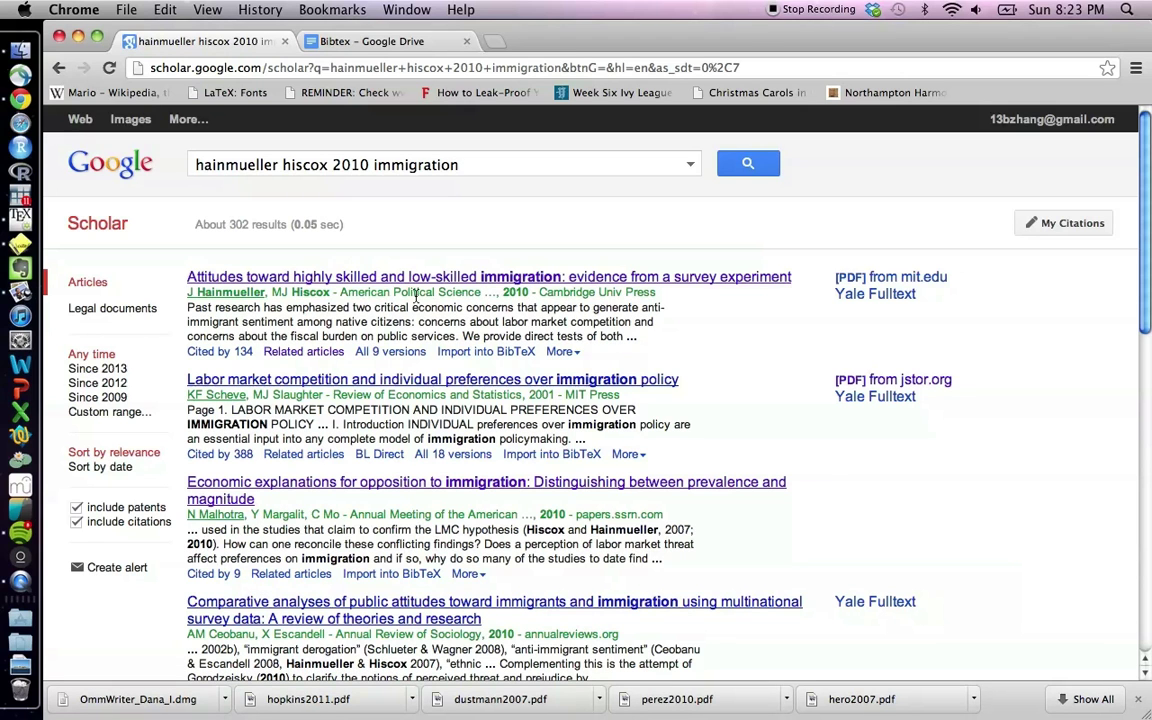
pyautogui.click(453, 360)
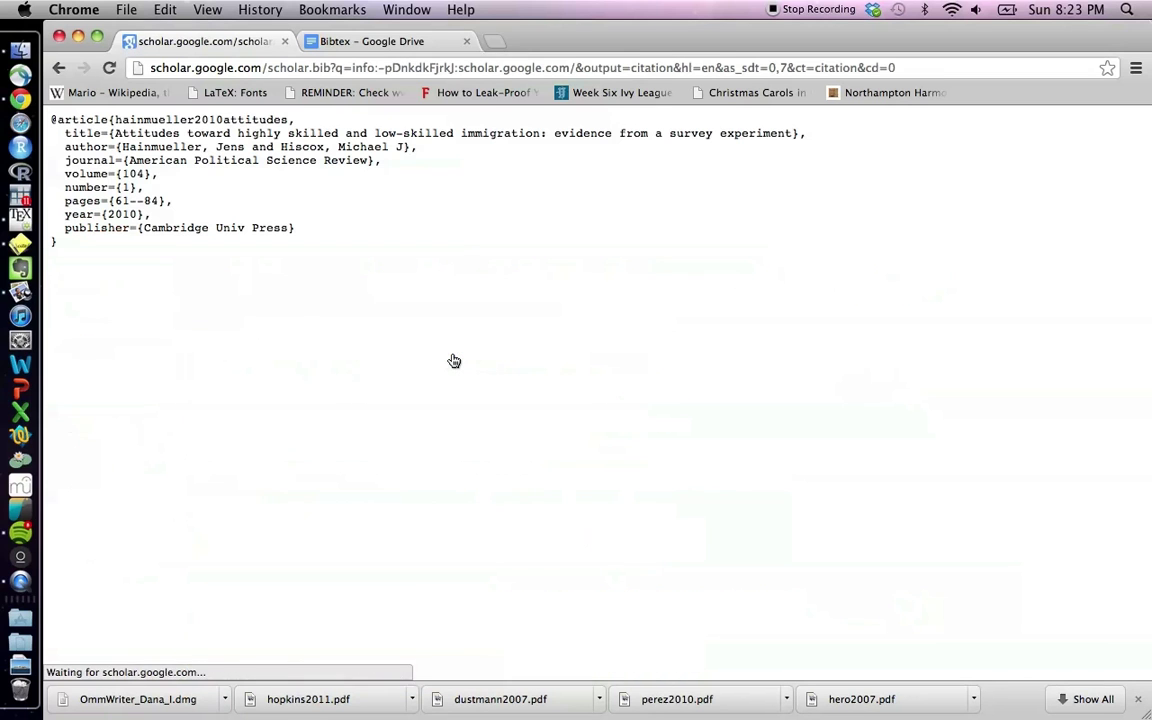
pyautogui.press('super+a')
pyautogui.press('super+c')
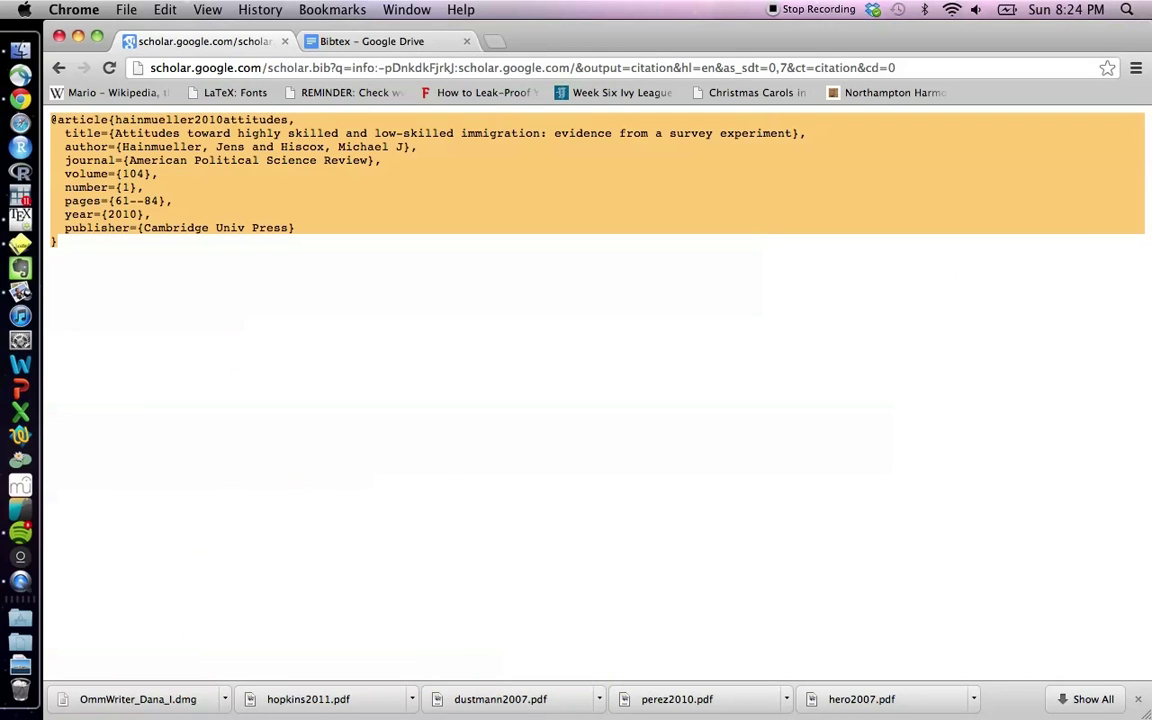
# Paste the hainmueller2010attitudes entry on a new line below the first entry, ending with a blank line.
pyautogui.click(372, 42)
pyautogui.press('Return')
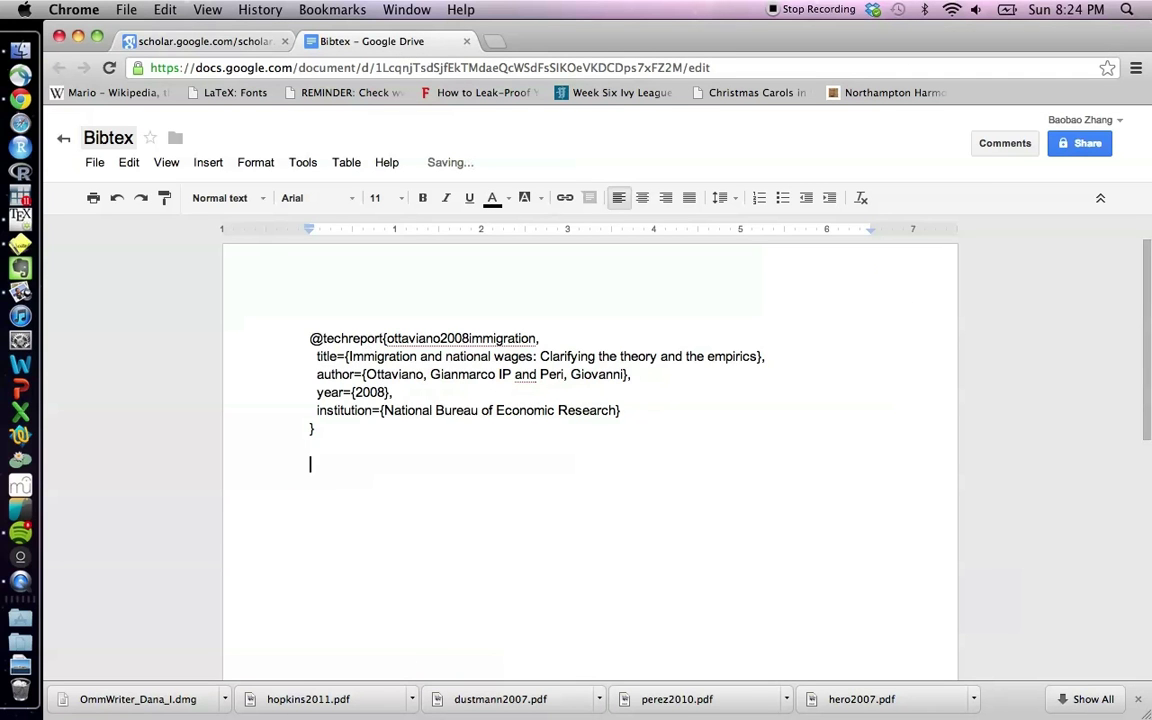
pyautogui.press('super+v')
pyautogui.scroll(-2, 361, 587)
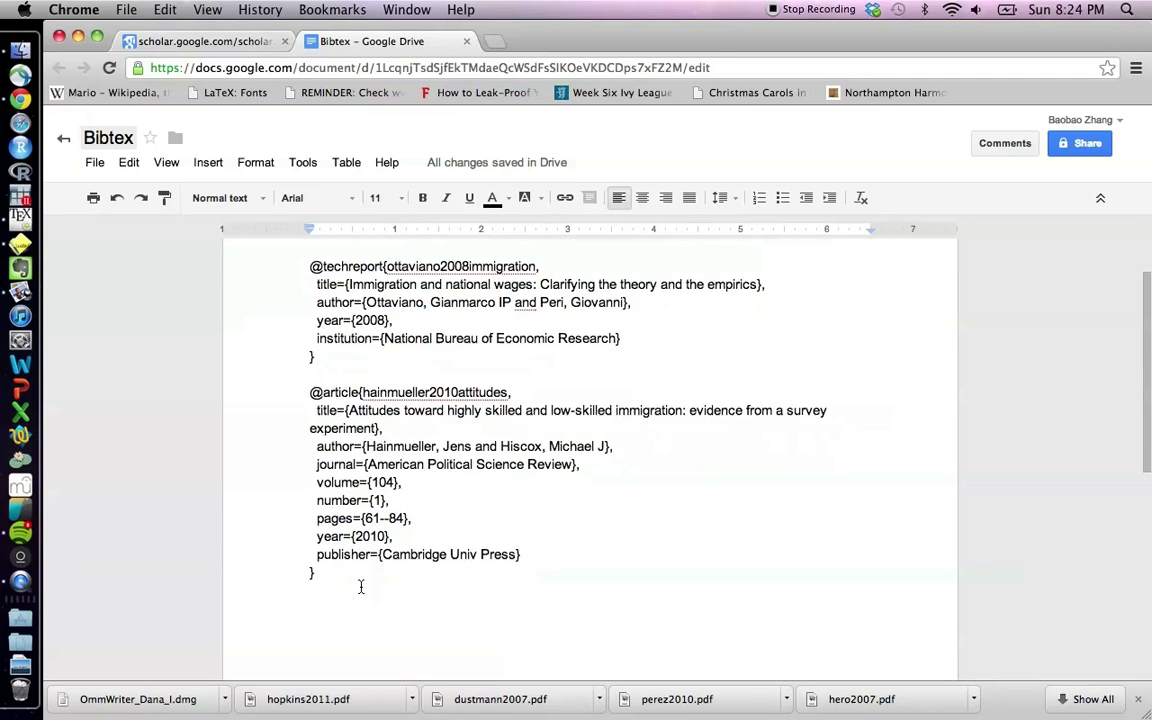
pyautogui.scroll(-1, 361, 587)
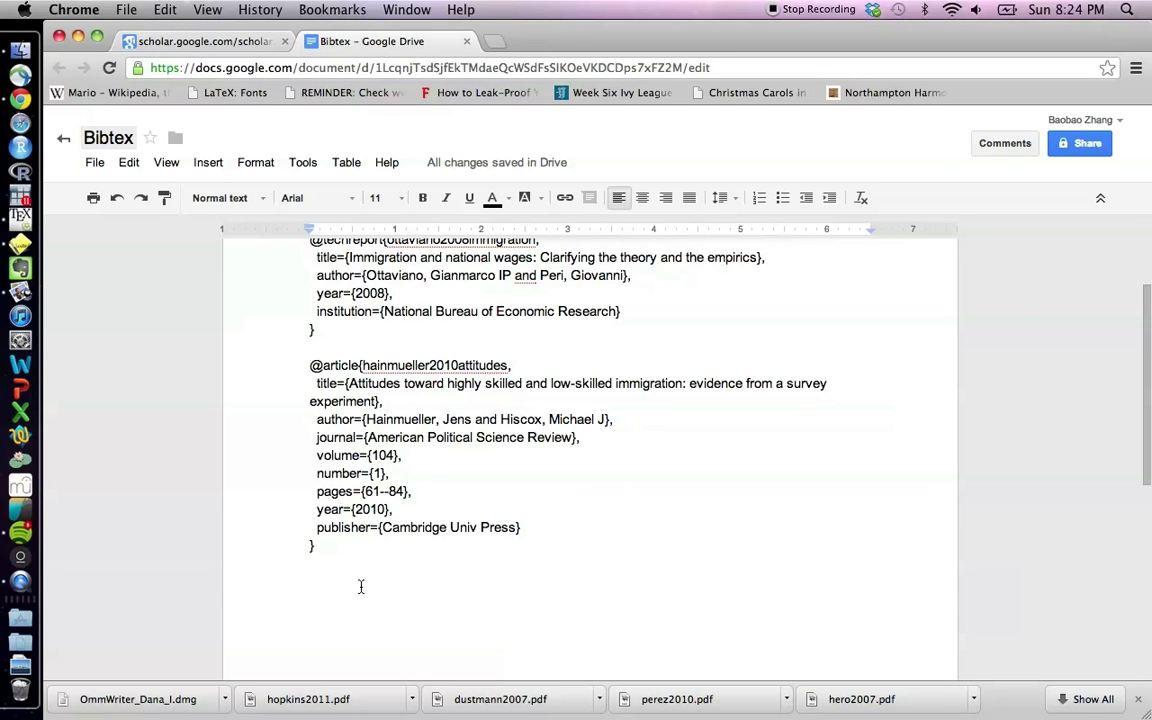
pyautogui.press('Return')
pyautogui.scroll(3, 299, 309)
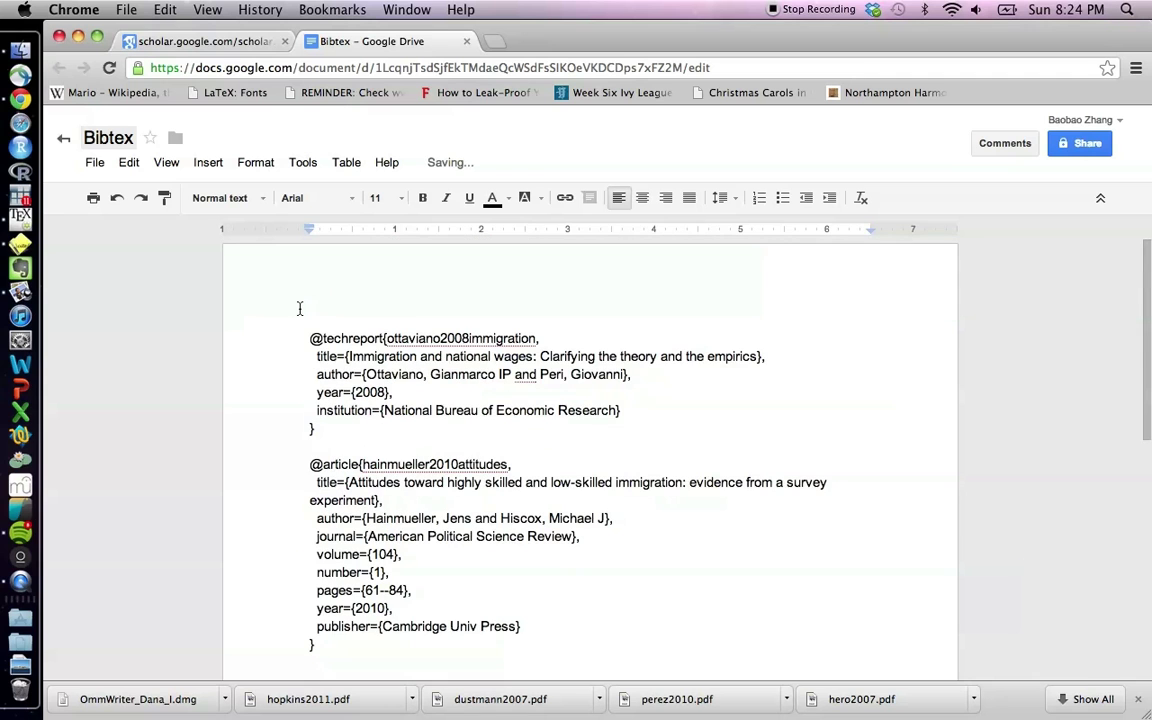